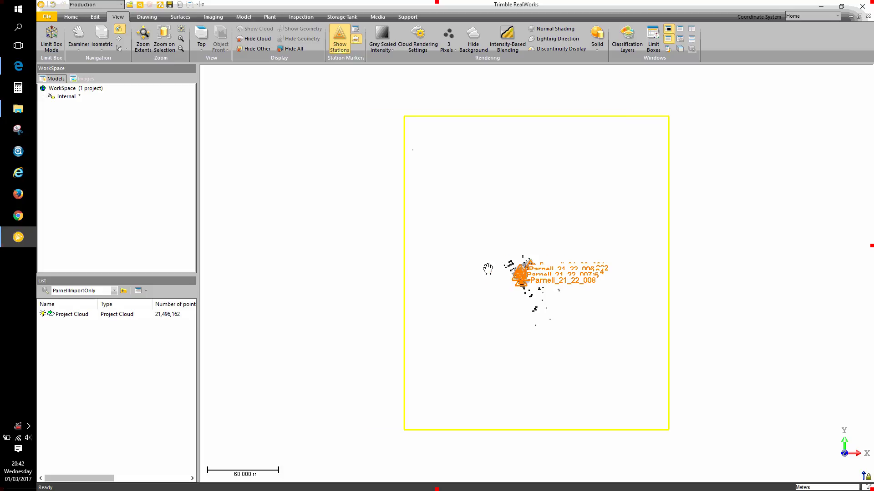
Zoom and pan onto the eight Parnell scan stations and select the 21,496,162-point Project Cloud.
{"action": "scroll", "coordinate": [487, 269], "scroll_direction": "up", "scroll_amount": 8}
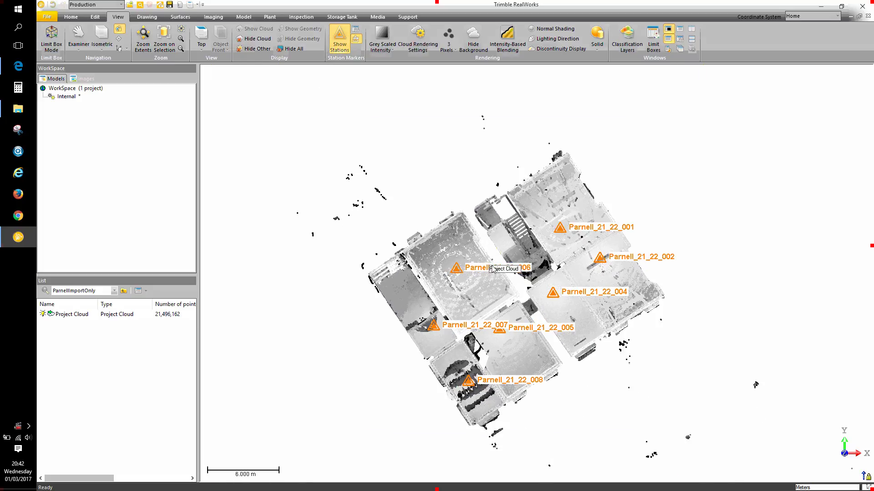
{"action": "middle_click_drag", "start_coordinate": [491, 269], "coordinate": [428, 248]}
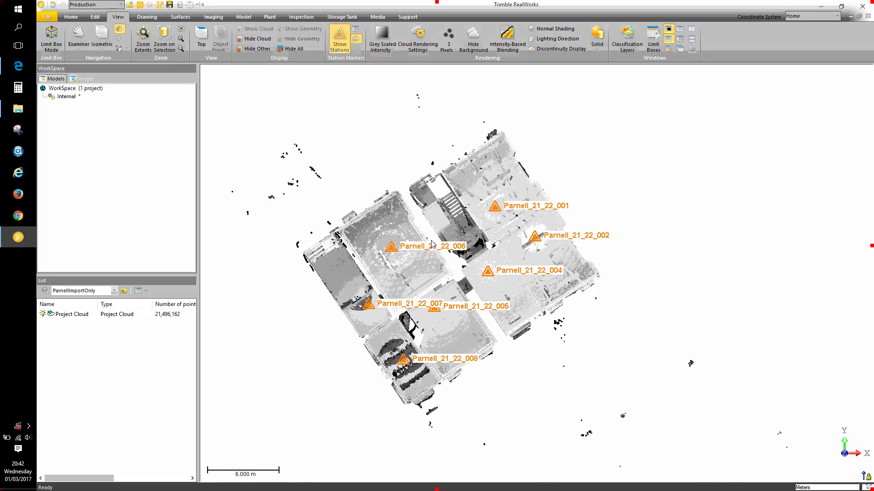
{"action": "left_click", "coordinate": [72, 314]}
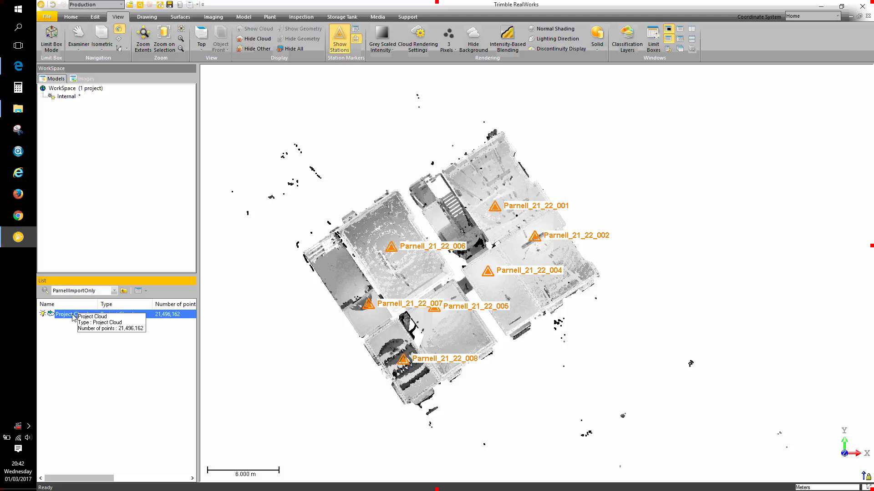
Launch Sampling on the Project Cloud with Scan-Based Sampling as the method, then browse the scan list.
{"action": "left_click", "coordinate": [99, 18]}
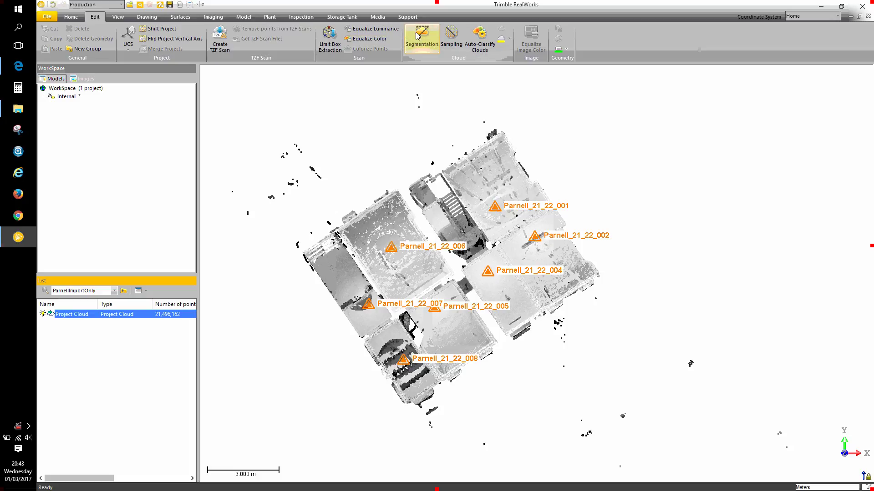
{"action": "left_click", "coordinate": [452, 37]}
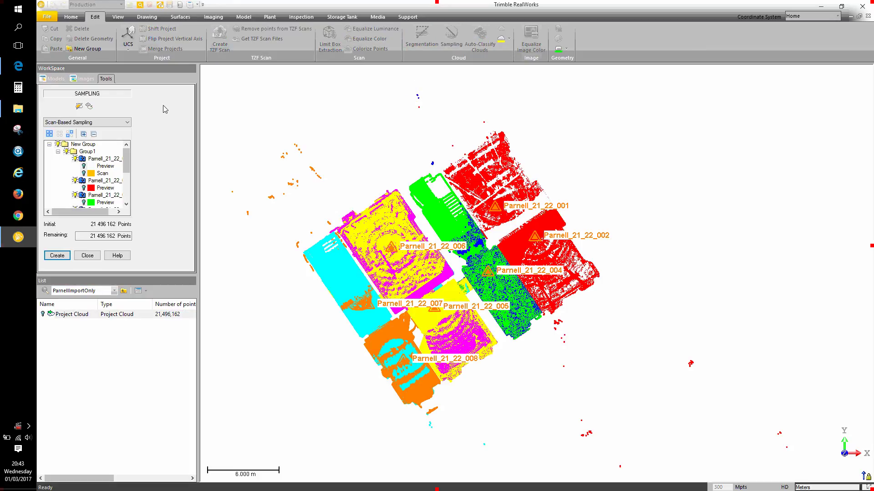
{"action": "left_click", "coordinate": [123, 123]}
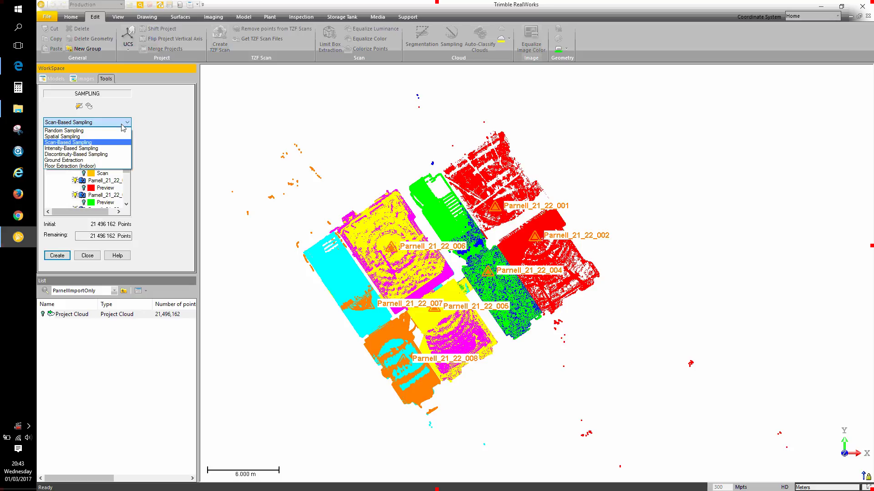
{"action": "left_click", "coordinate": [104, 143]}
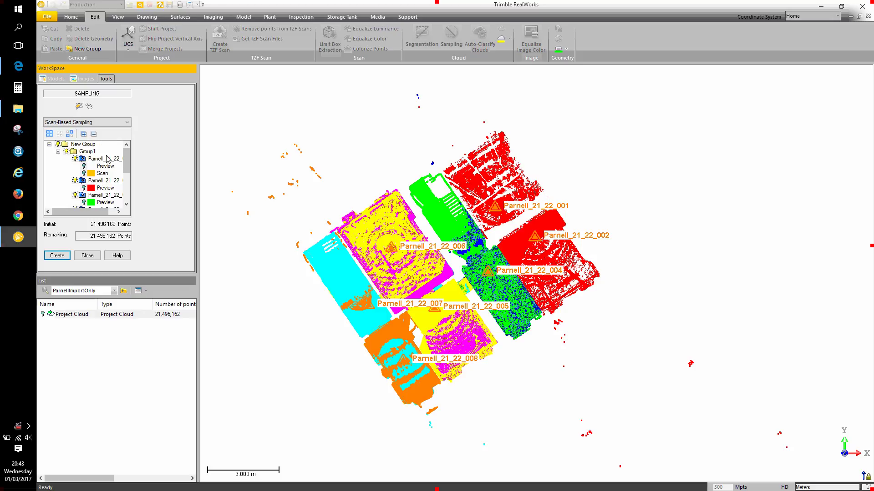
{"action": "scroll", "coordinate": [109, 168], "scroll_direction": "down", "scroll_amount": 2}
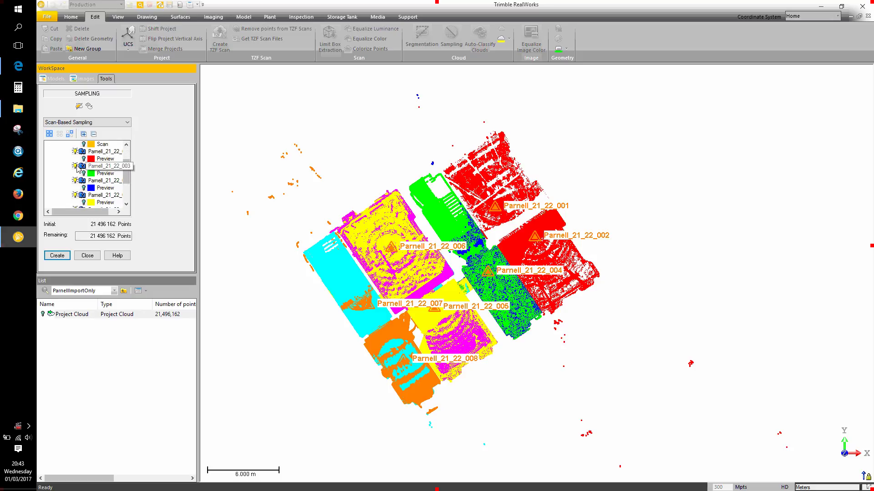
{"action": "scroll", "coordinate": [109, 173], "scroll_direction": "up", "scroll_amount": 1}
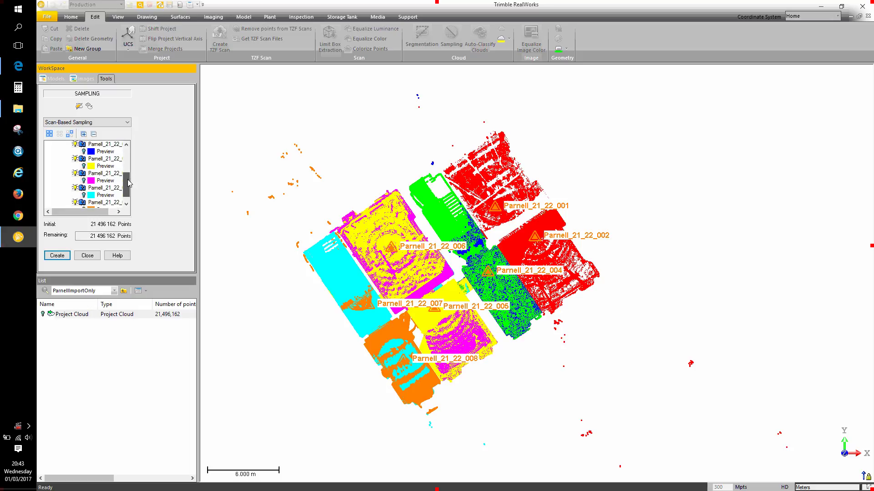
{"action": "scroll", "coordinate": [364, 237], "scroll_direction": "up", "scroll_amount": 3}
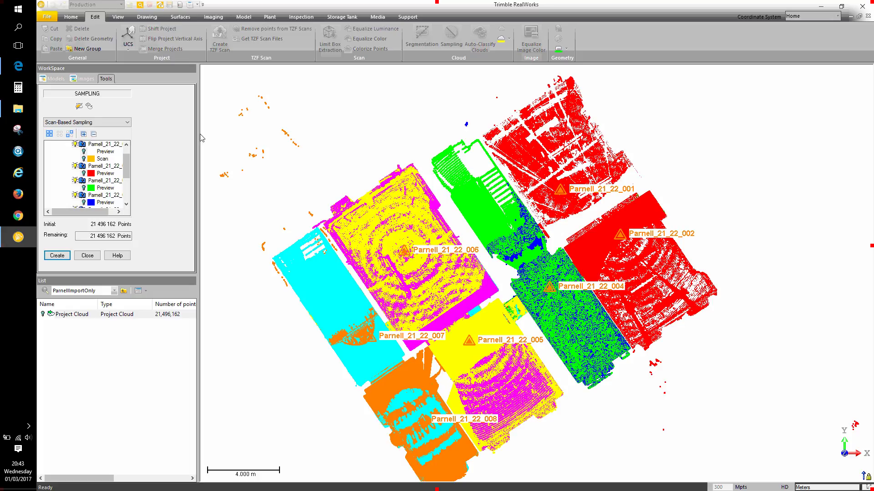
Select all scans in the sampling list and switch the cloud colouring to Station Color.
{"action": "left_click", "coordinate": [49, 134]}
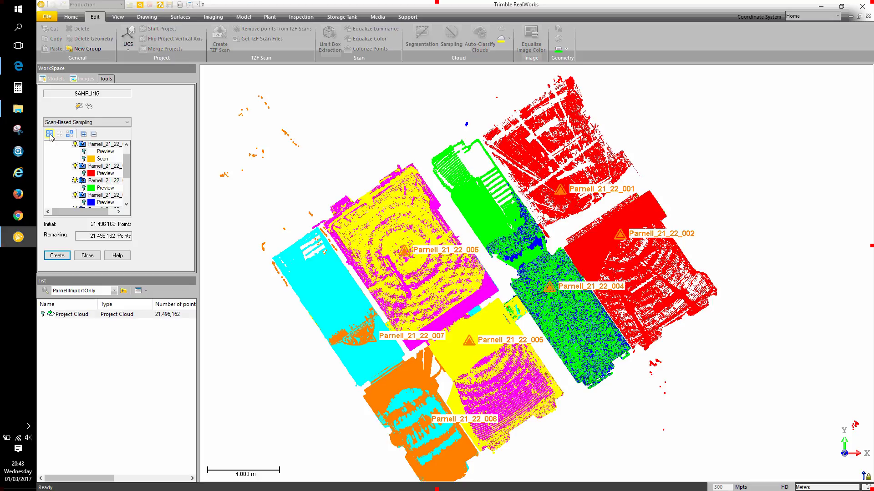
{"action": "mouse_move", "coordinate": [128, 161]}
{"action": "left_mouse_down"}
{"action": "mouse_move", "coordinate": [130, 193]}
{"action": "mouse_move", "coordinate": [127, 167]}
{"action": "left_mouse_up"}
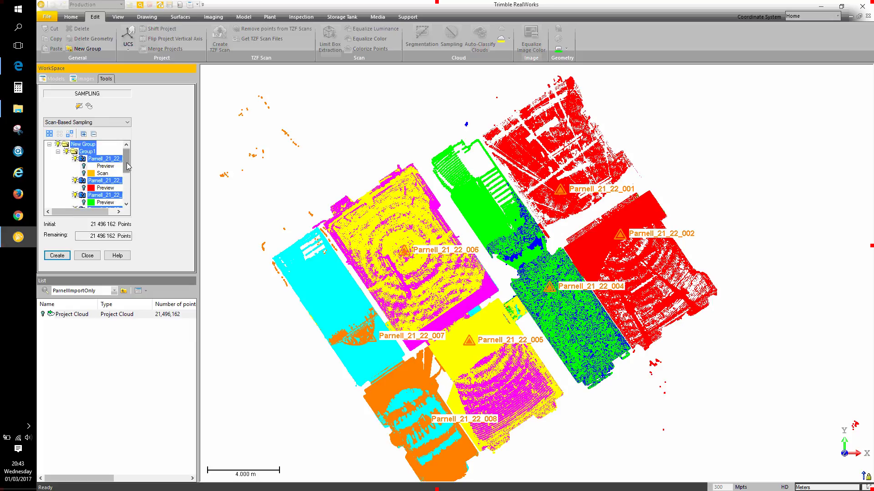
{"action": "left_click", "coordinate": [119, 18]}
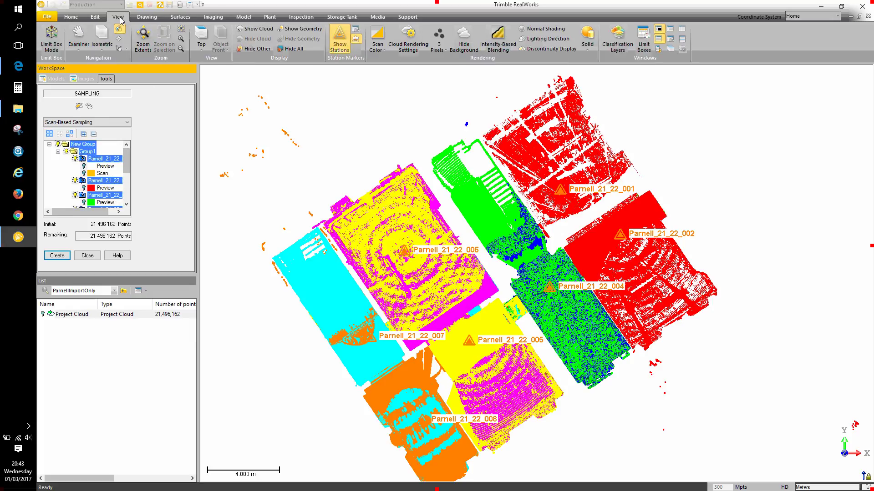
{"action": "left_click", "coordinate": [382, 49]}
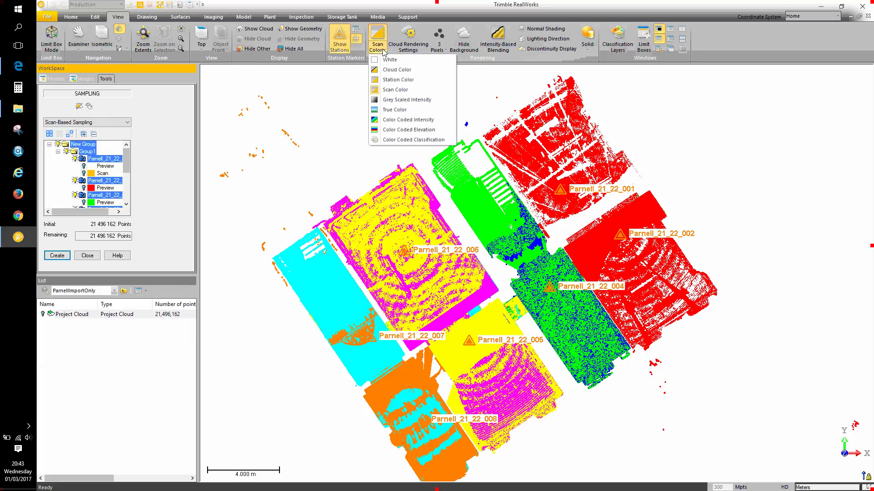
{"action": "left_click", "coordinate": [391, 81]}
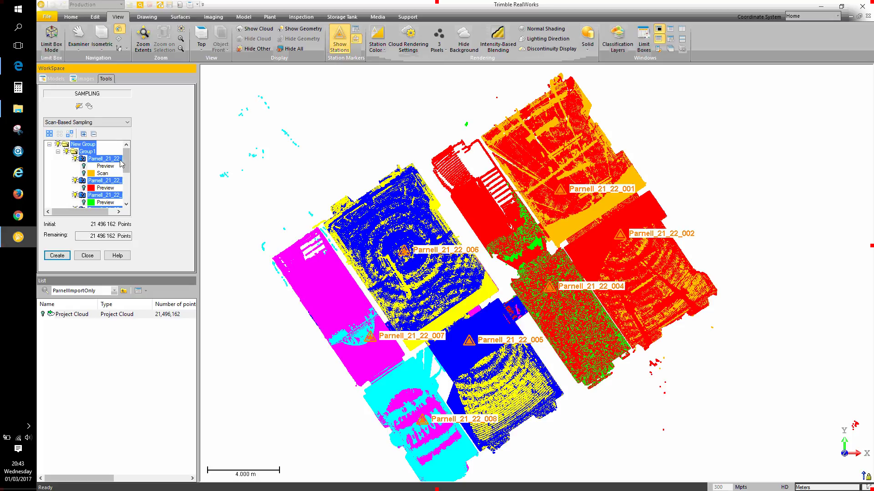
Hide all scans, then show and select only Parnell_21_22_001, leaving 2,718,723 points.
{"action": "left_click", "coordinate": [75, 159]}
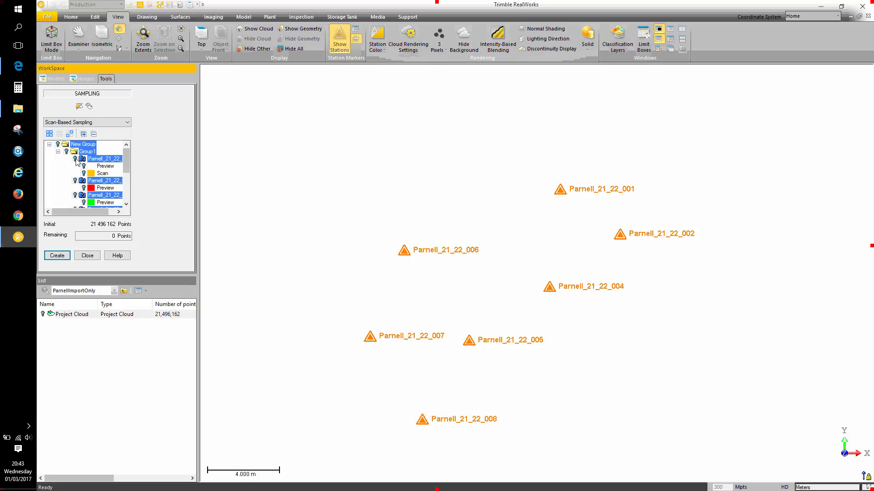
{"action": "left_click", "coordinate": [76, 159]}
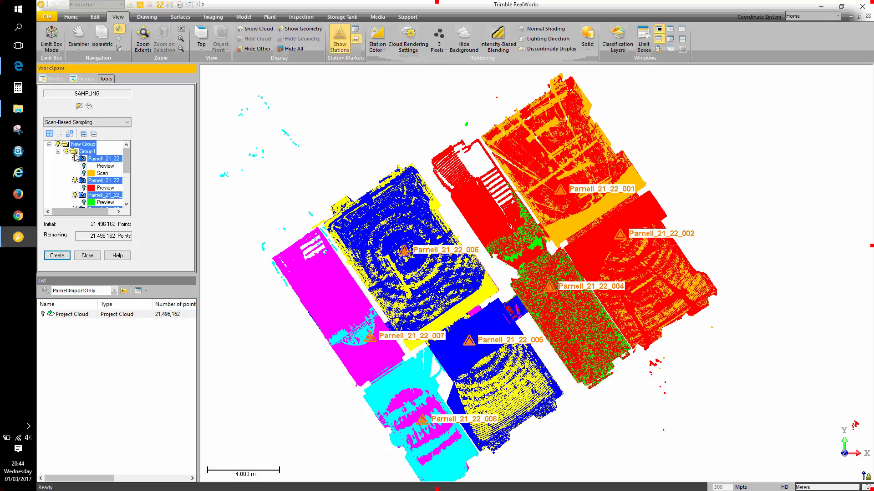
{"action": "left_click", "coordinate": [76, 160]}
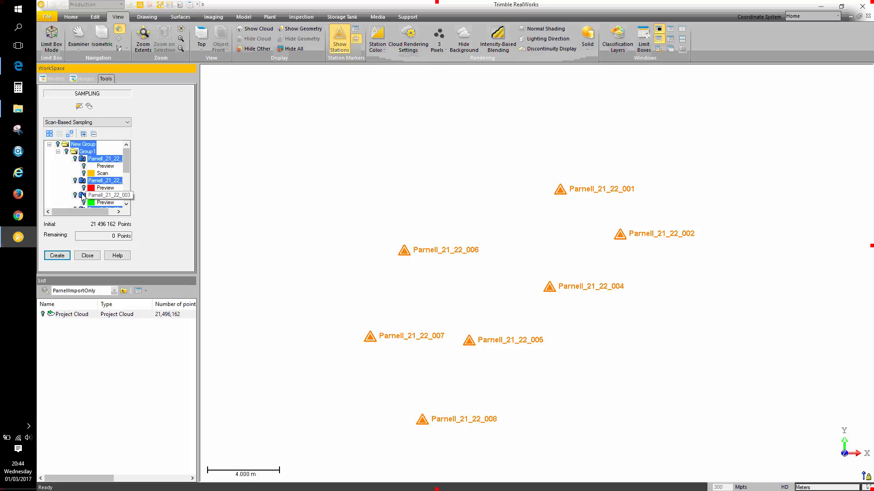
{"action": "left_click", "coordinate": [107, 160]}
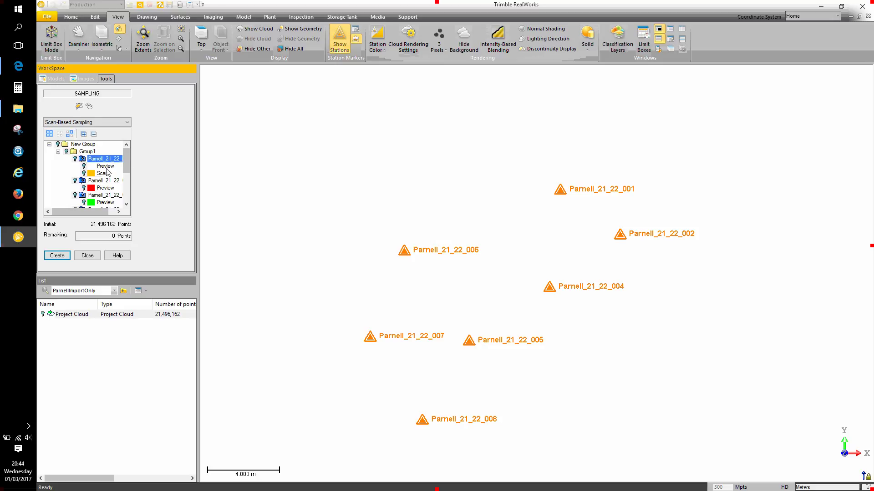
{"action": "left_click", "coordinate": [76, 158]}
{"action": "left_click", "coordinate": [82, 160]}
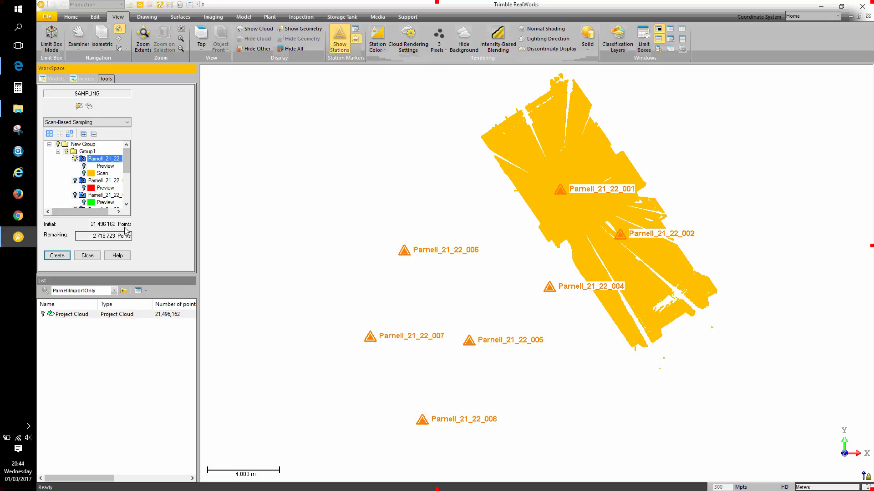
Create By Scan from station 001, then By Scan (2) from station 007 (2,694,533 points), and close Sampling.
{"action": "left_click", "coordinate": [59, 256]}
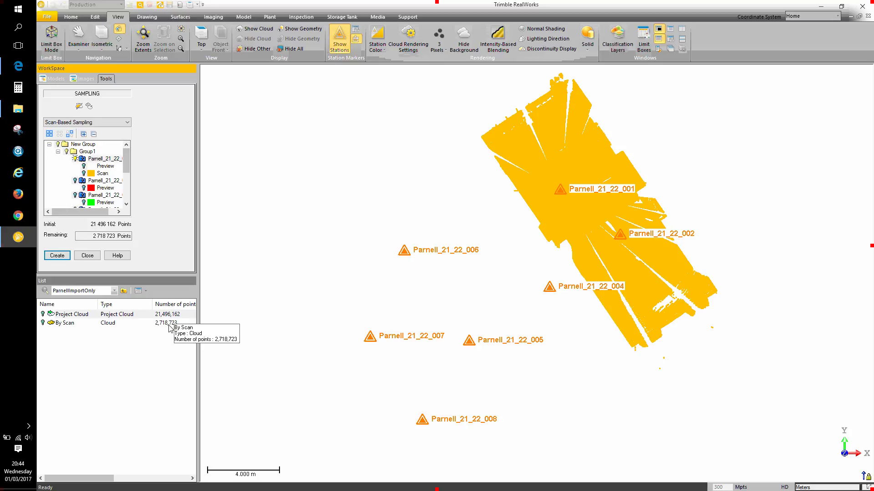
{"action": "left_click", "coordinate": [75, 160]}
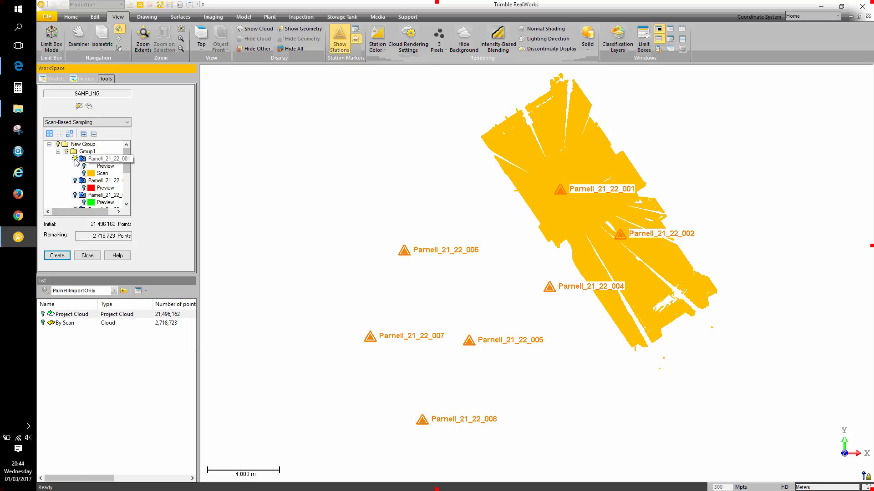
{"action": "left_click_drag", "start_coordinate": [126, 160], "coordinate": [127, 197]}
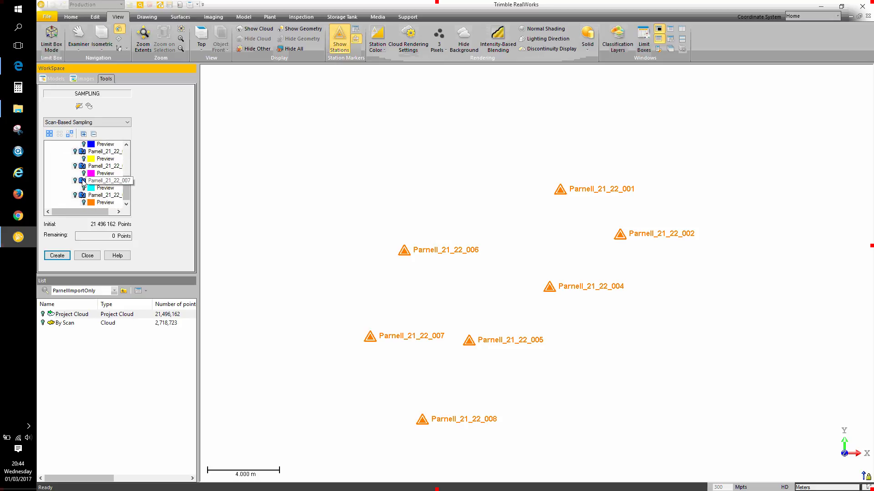
{"action": "left_click", "coordinate": [75, 181]}
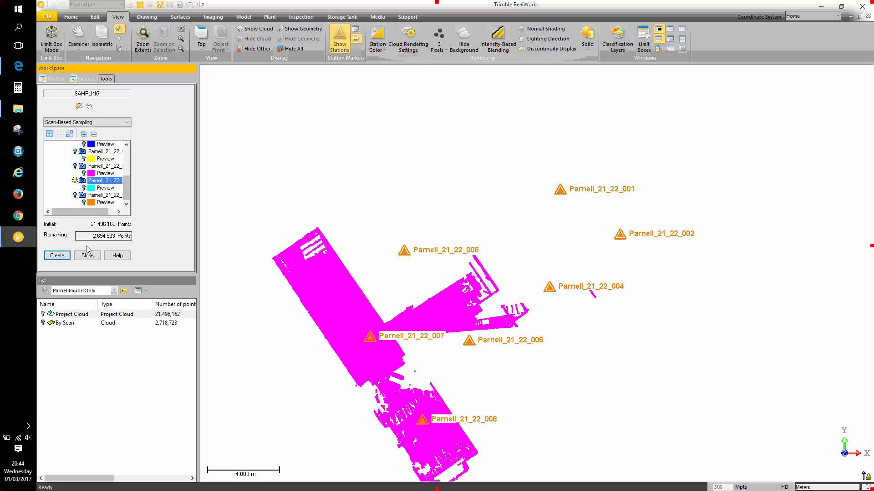
{"action": "left_click", "coordinate": [58, 255]}
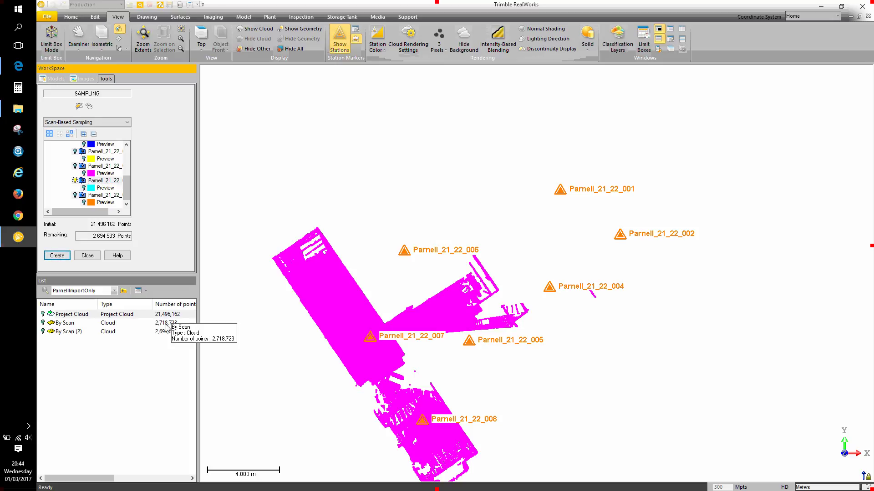
{"action": "left_click", "coordinate": [93, 257]}
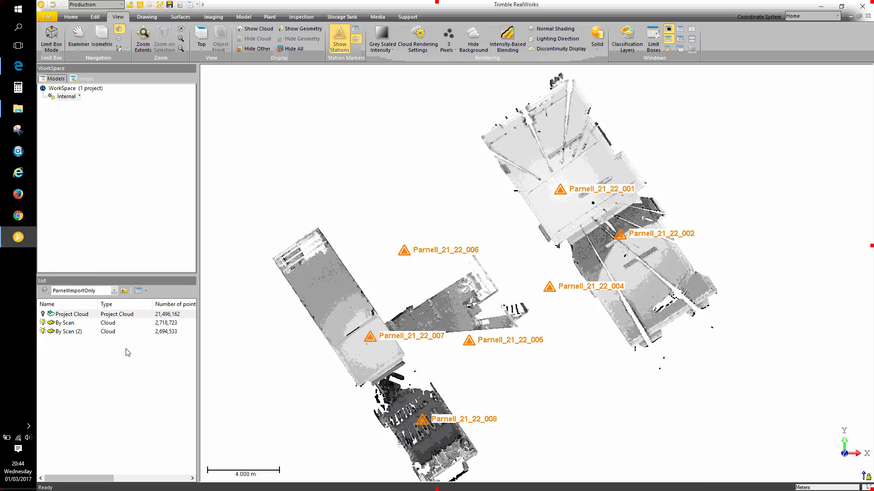
Switch between the By Scan, By Scan (2) and Project Cloud rows to compare the three clouds.
{"action": "left_click", "coordinate": [71, 324]}
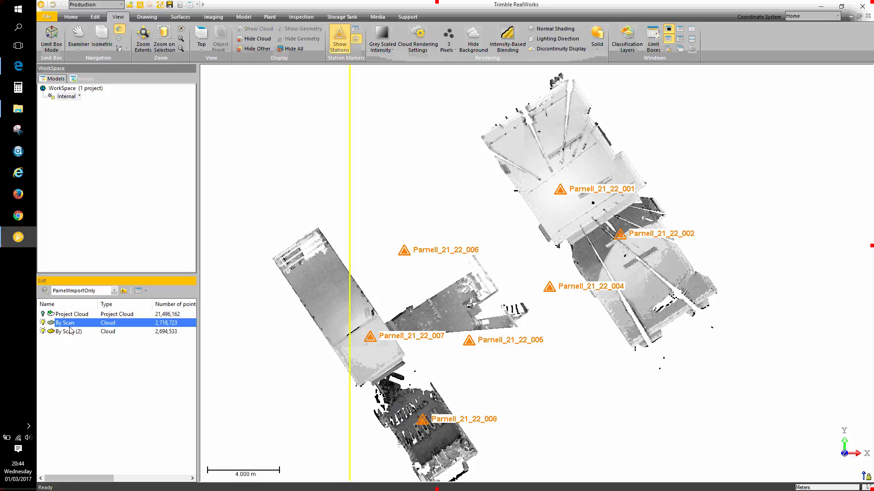
{"action": "left_click", "coordinate": [71, 332]}
{"action": "left_click", "coordinate": [74, 324]}
{"action": "left_click", "coordinate": [77, 315]}
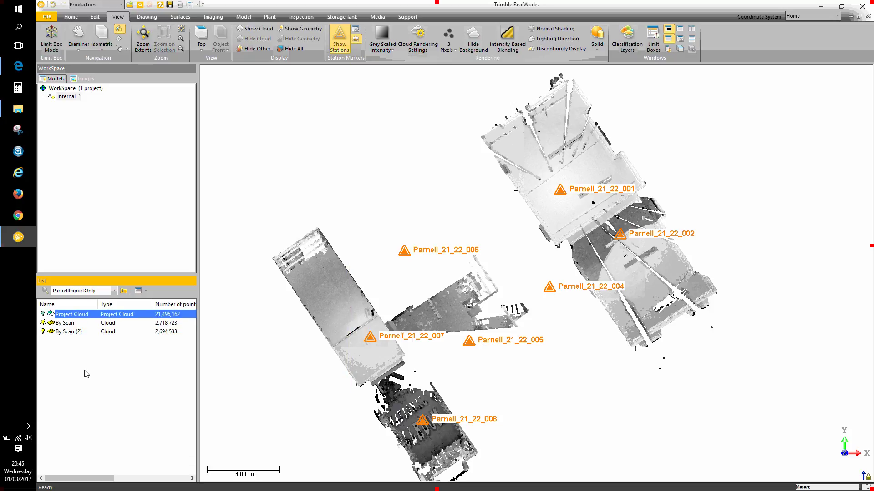
{"action": "left_click", "coordinate": [75, 324]}
{"action": "left_click", "coordinate": [73, 330]}
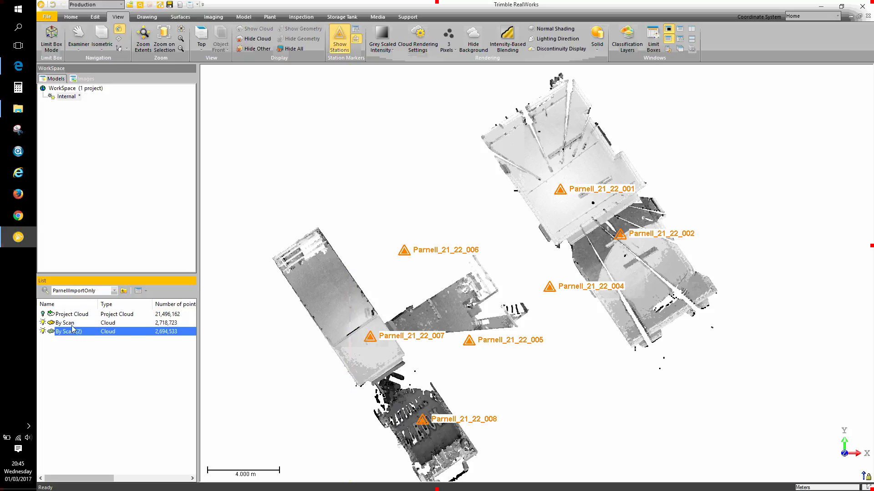
{"action": "left_click", "coordinate": [74, 324]}
{"action": "left_click", "coordinate": [73, 315]}
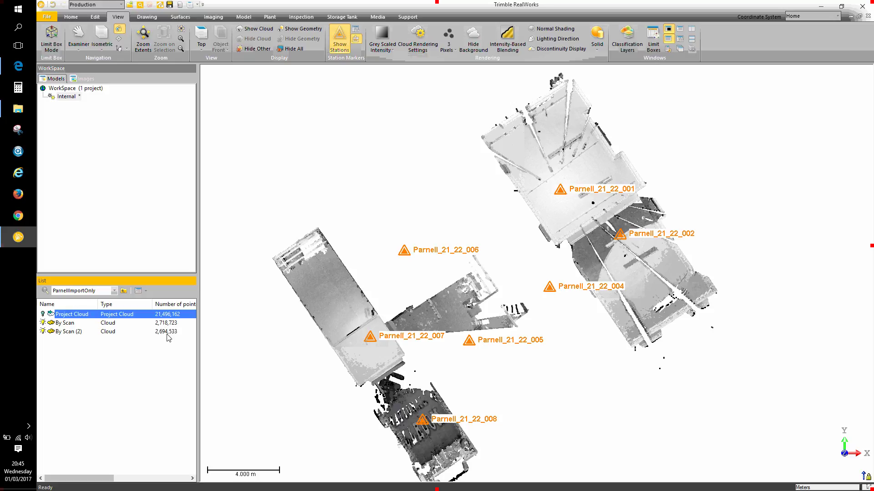
{"action": "left_click", "coordinate": [71, 332]}
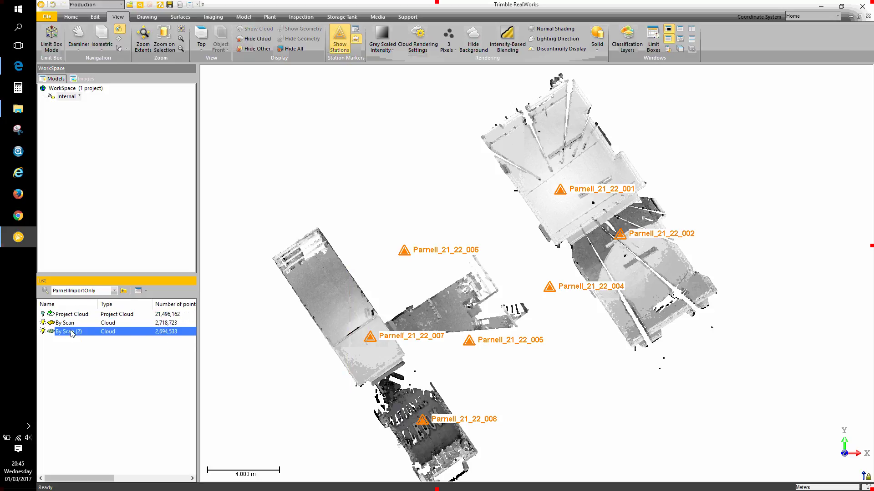
{"action": "left_click", "coordinate": [76, 316]}
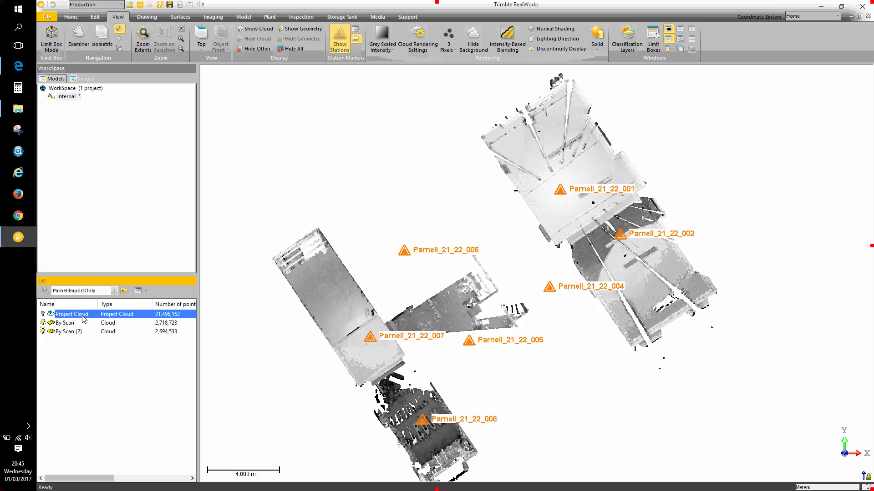
Apply Get Remaining Points to the Project Cloud, leaving 16,082,906 points, then review all three clouds.
{"action": "right_click", "coordinate": [83, 317]}
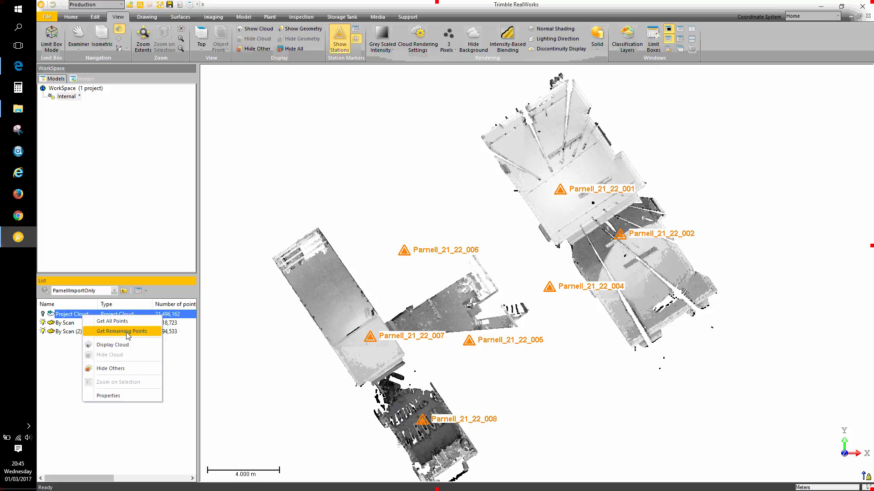
{"action": "left_click", "coordinate": [127, 332]}
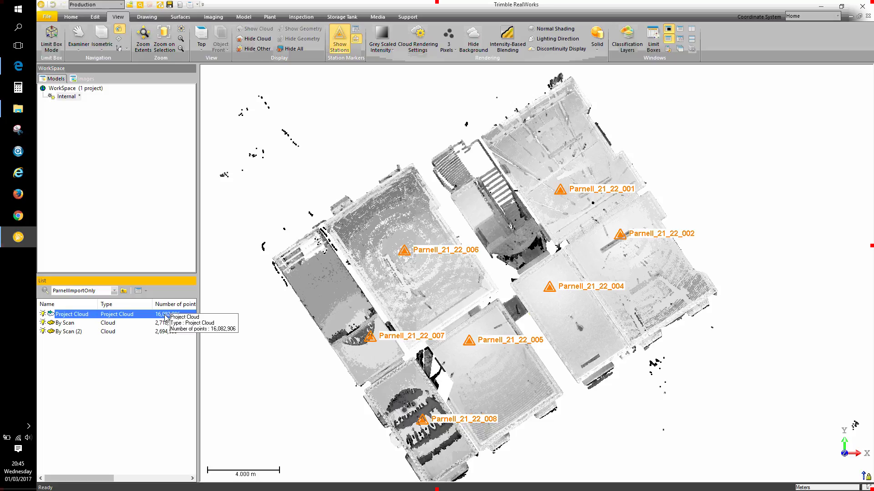
{"action": "left_click", "coordinate": [70, 328]}
{"action": "left_click", "coordinate": [74, 323]}
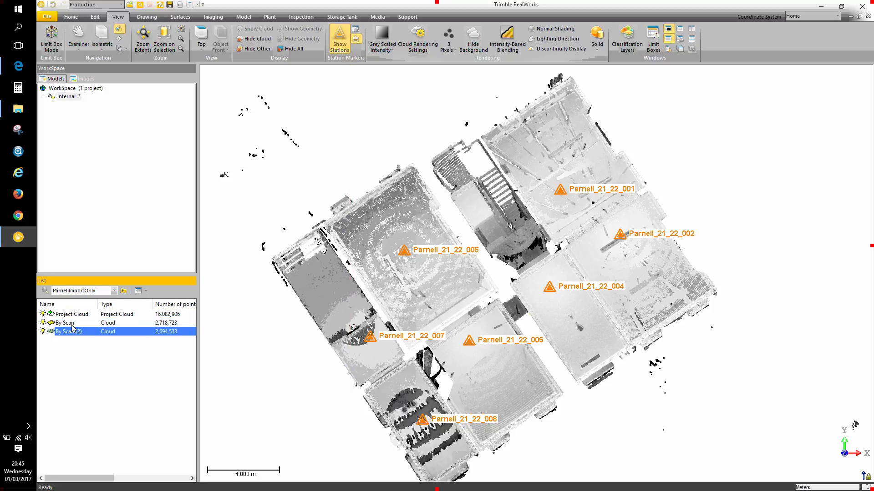
{"action": "left_click", "coordinate": [78, 315]}
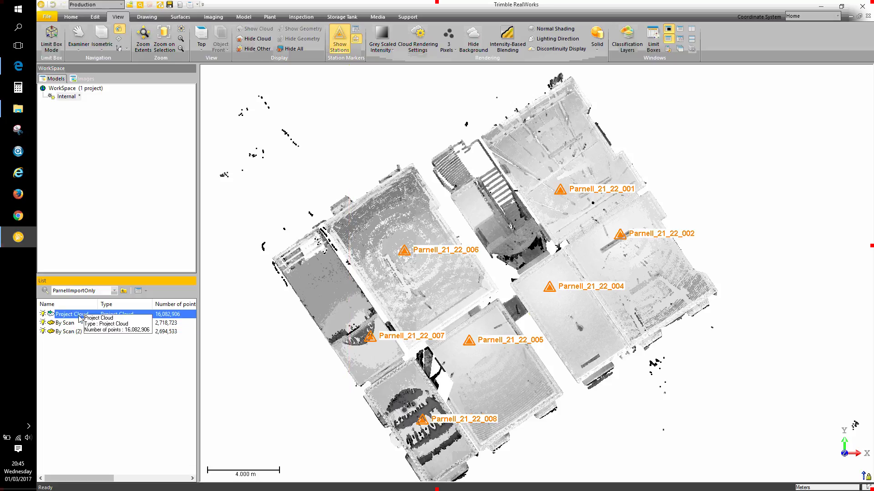
Hide Project Cloud and By Scan (2), then view the By Scan building section from an oblique 3-D angle.
{"action": "left_click", "coordinate": [43, 314]}
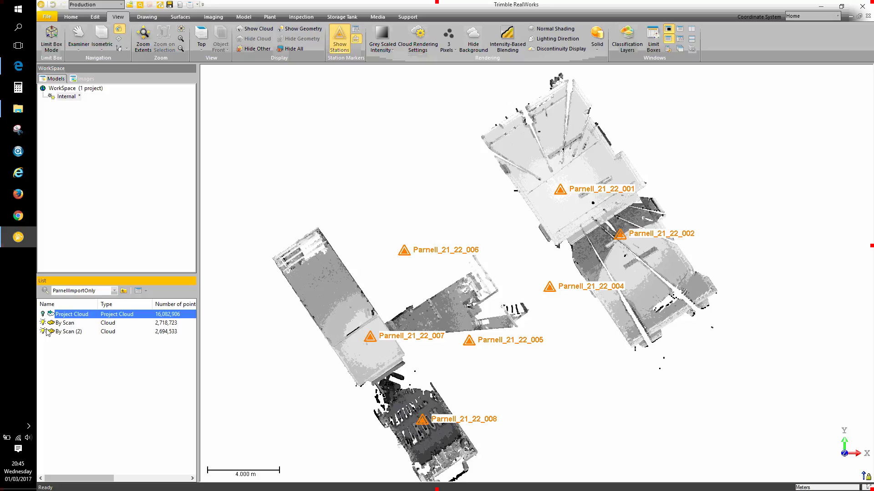
{"action": "left_click", "coordinate": [43, 332]}
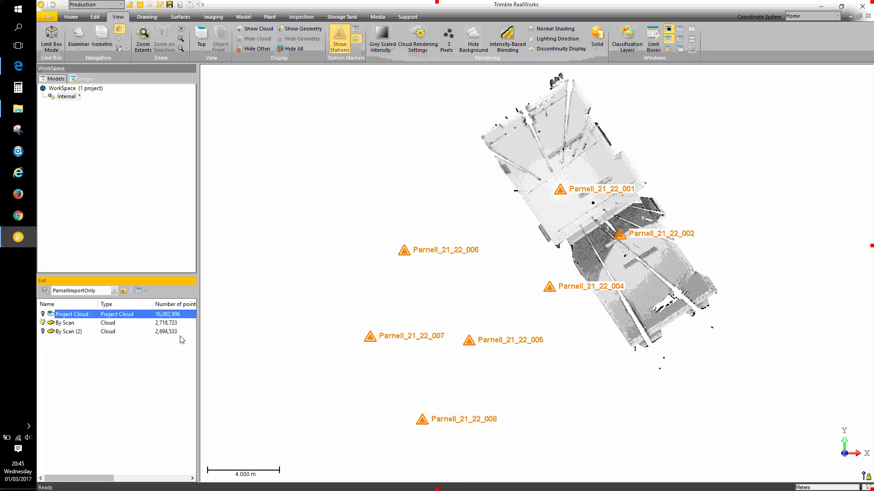
{"action": "middle_click_drag", "start_coordinate": [554, 216], "coordinate": [426, 300]}
{"action": "left_click_drag", "start_coordinate": [425, 300], "coordinate": [455, 273]}
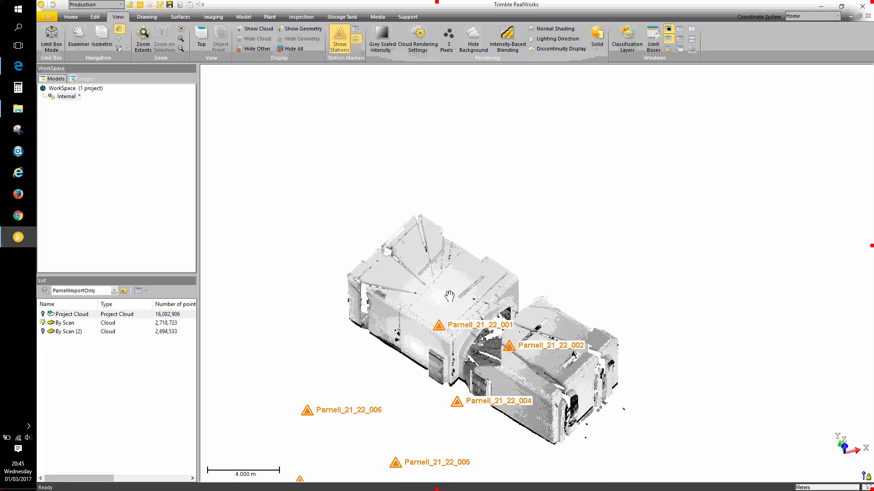
{"action": "scroll", "coordinate": [504, 238], "scroll_direction": "up", "scroll_amount": 3}
{"action": "left_click_drag", "start_coordinate": [504, 239], "coordinate": [540, 264]}
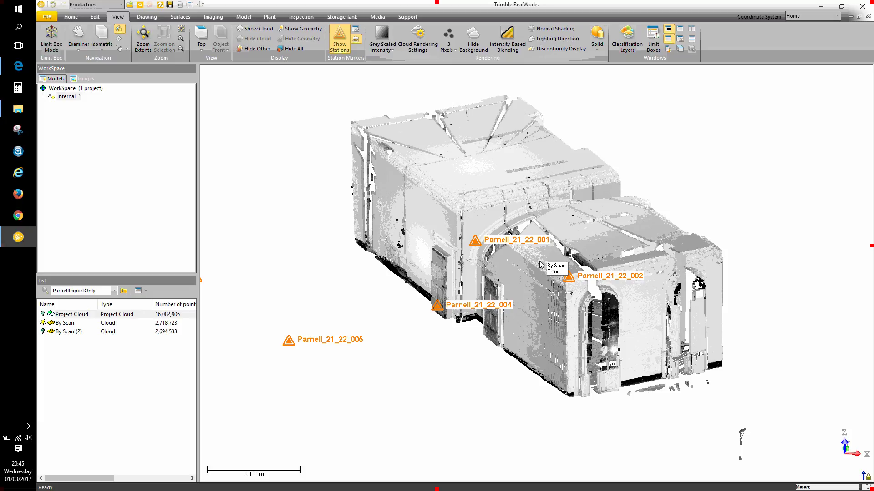